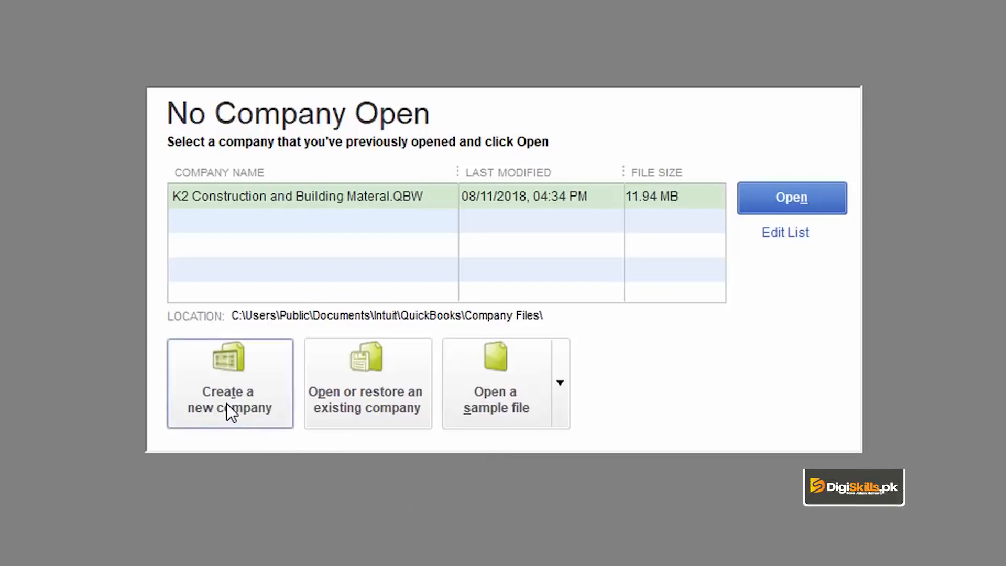
{"action": "left_click", "coordinate": [260, 421]}
{"action": "left_click", "coordinate": [24, 33]}
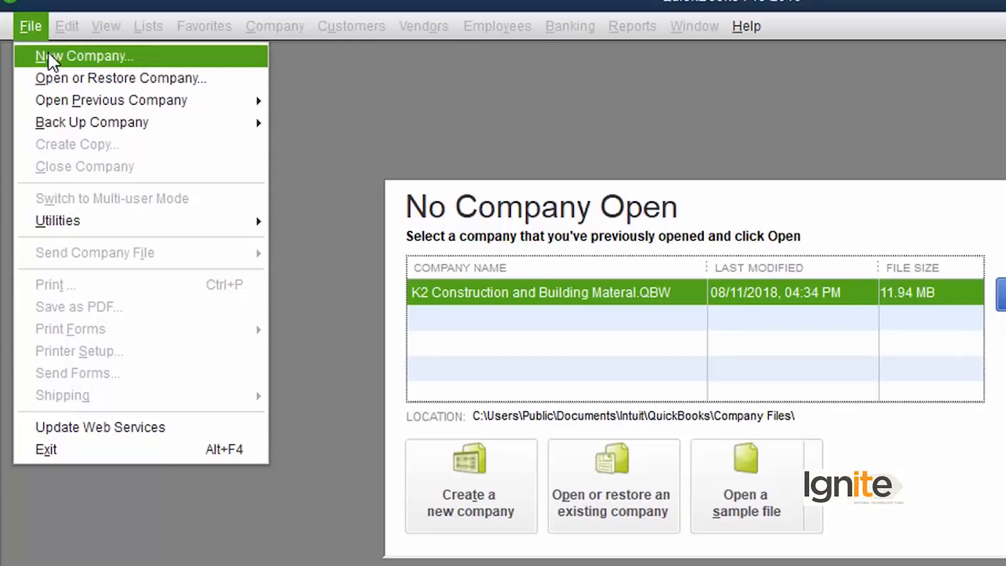
{"action": "left_click", "coordinate": [48, 54]}
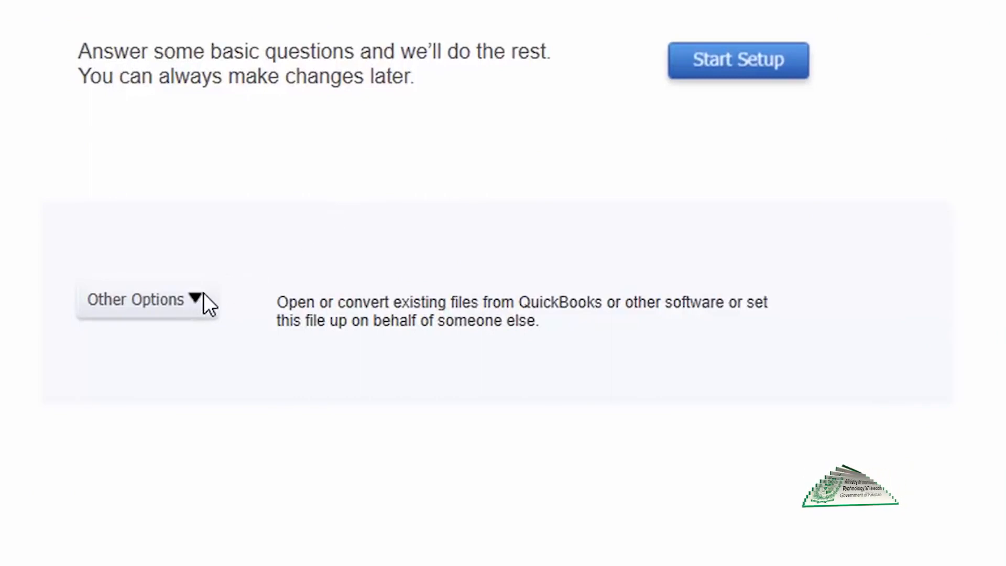
{"action": "left_click", "coordinate": [203, 294]}
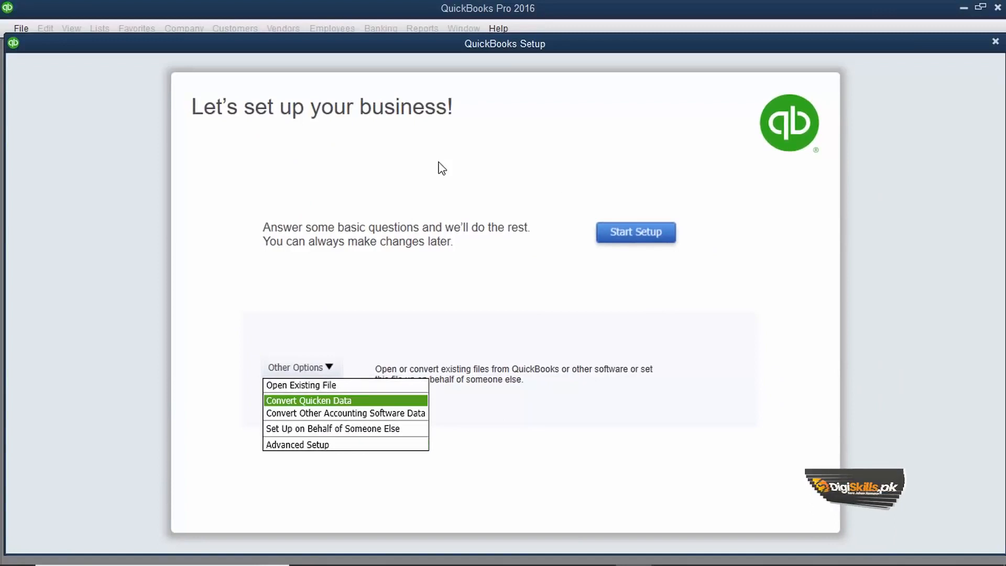
{"action": "left_click", "coordinate": [63, 161]}
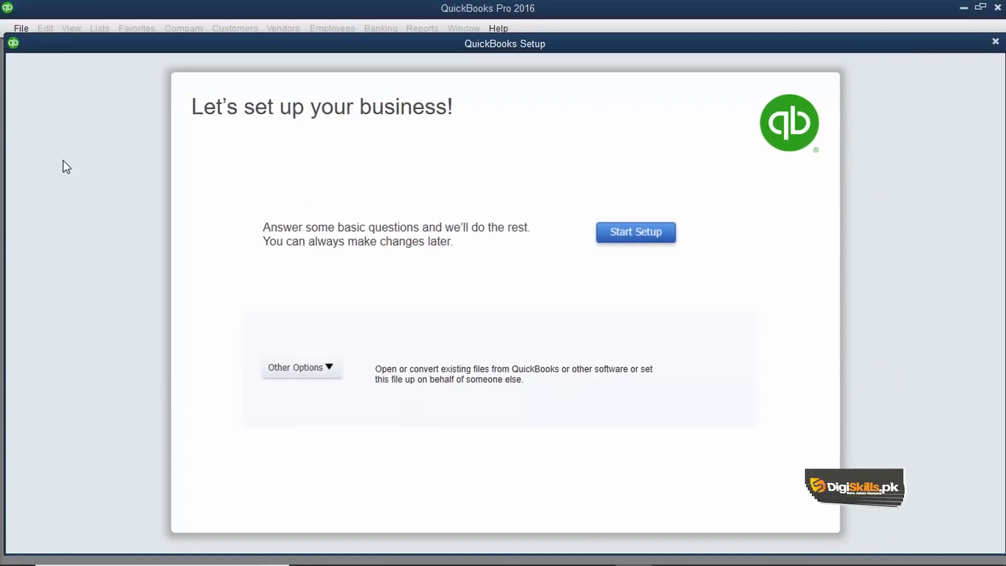
{"action": "left_click", "coordinate": [995, 40]}
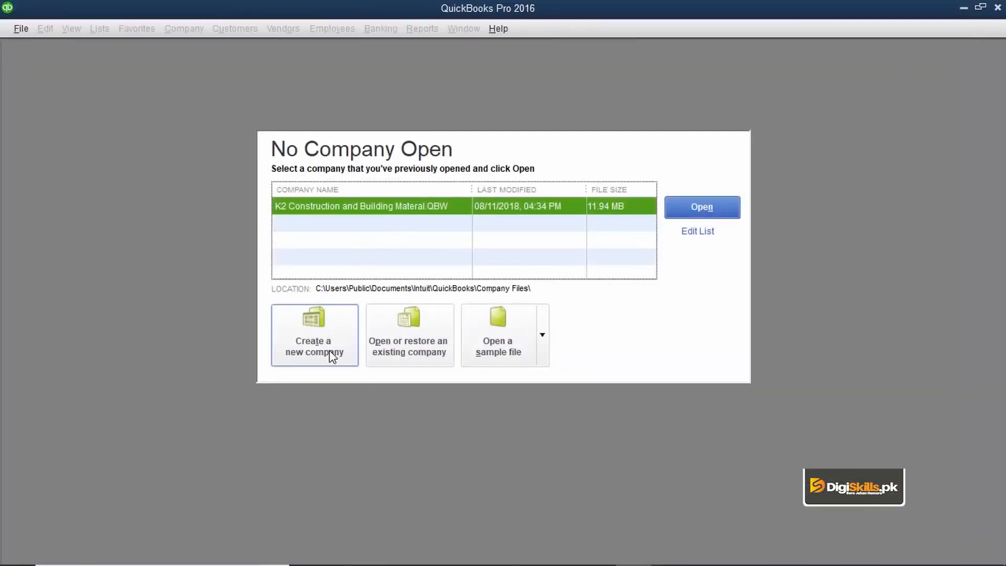
Step: Start a new company file and choose Advanced Setup from the other setup options
{"action": "left_click", "coordinate": [18, 30]}
{"action": "left_click", "coordinate": [46, 50]}
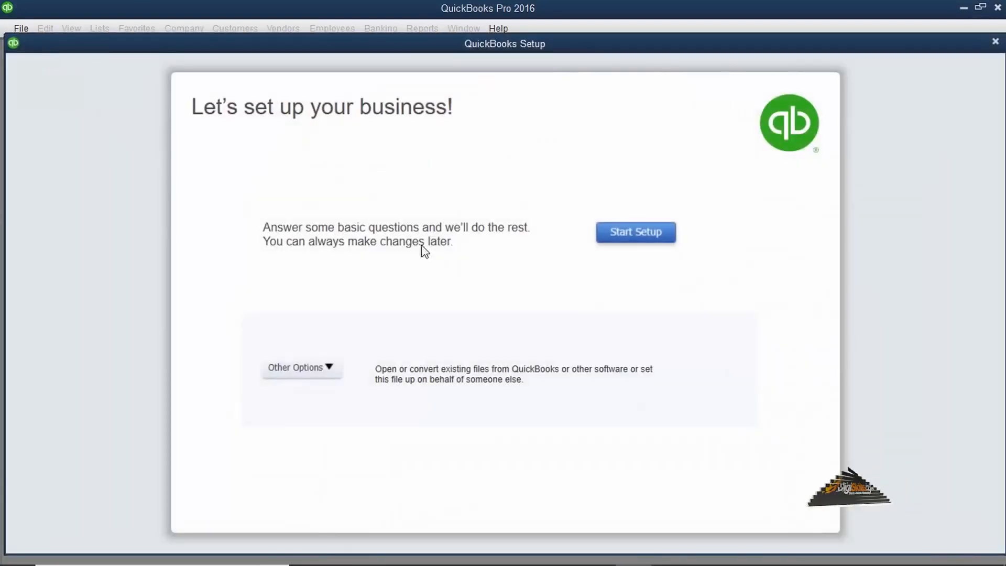
{"action": "left_click", "coordinate": [331, 369]}
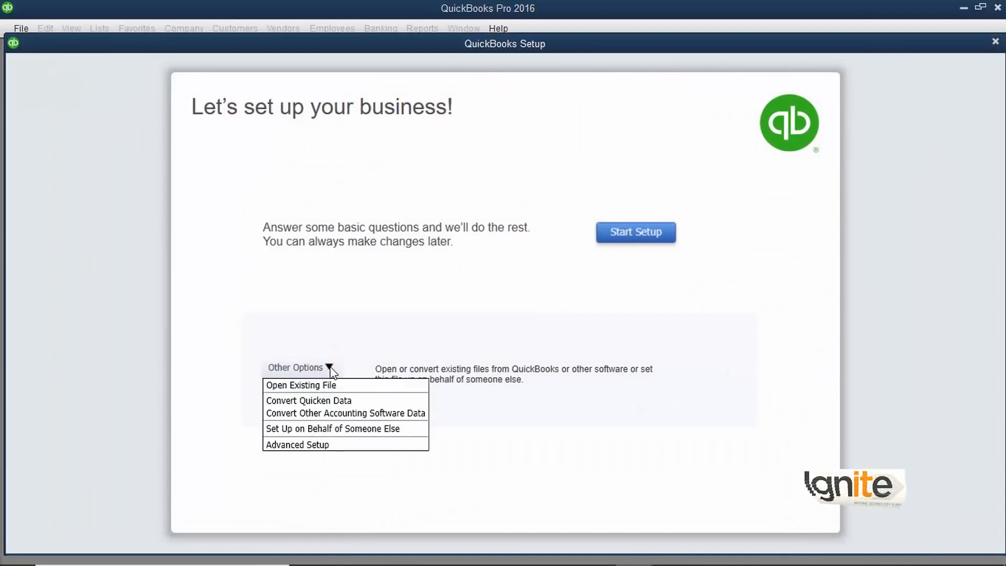
{"action": "left_click", "coordinate": [329, 445]}
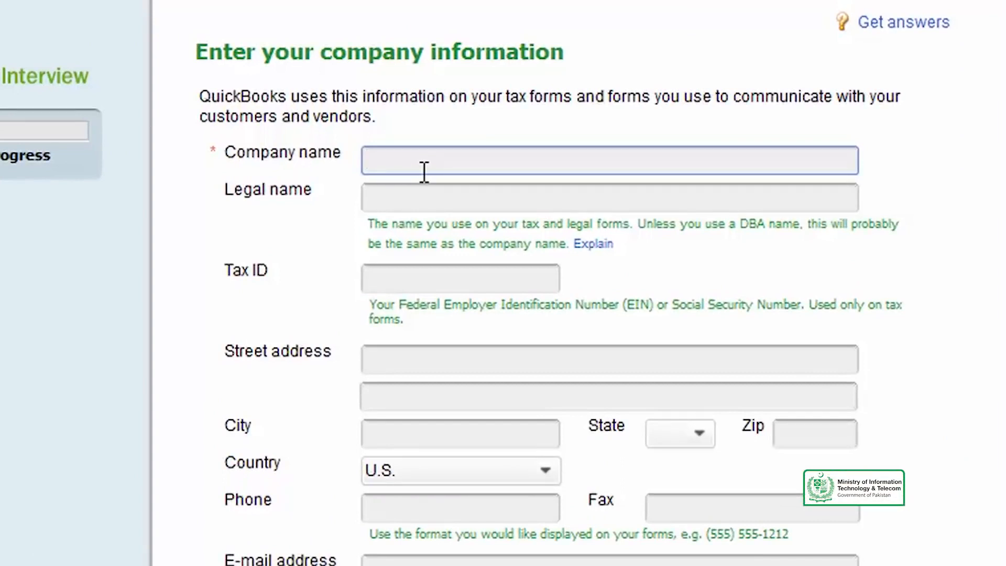
Step: Enter "Karakoram Construction and Building Material" as the company name and copy it into the legal name
{"action": "type", "text": "Karakoram Constr"}
{"action": "type", "text": "uction and Building Material"}
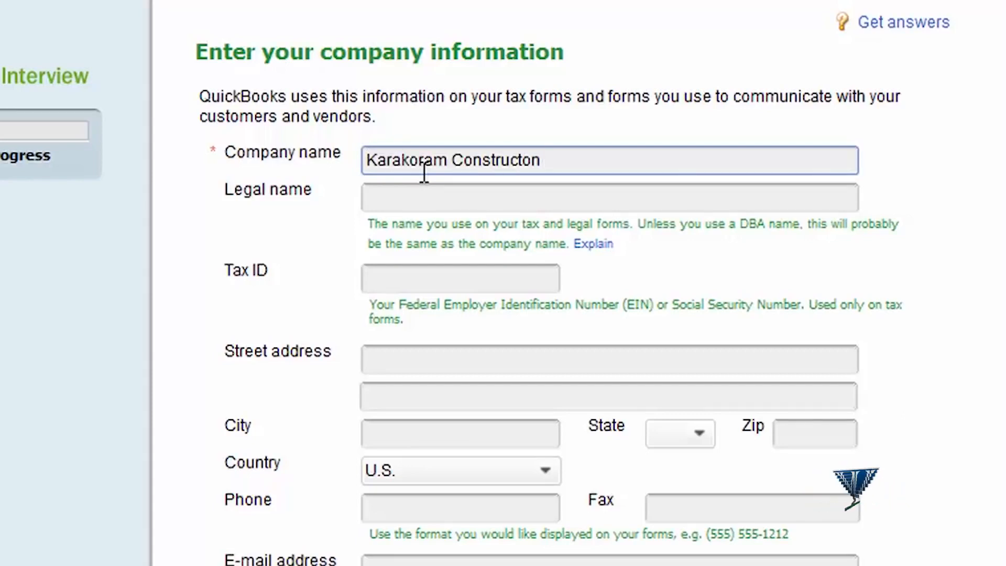
{"action": "key", "text": "Home"}
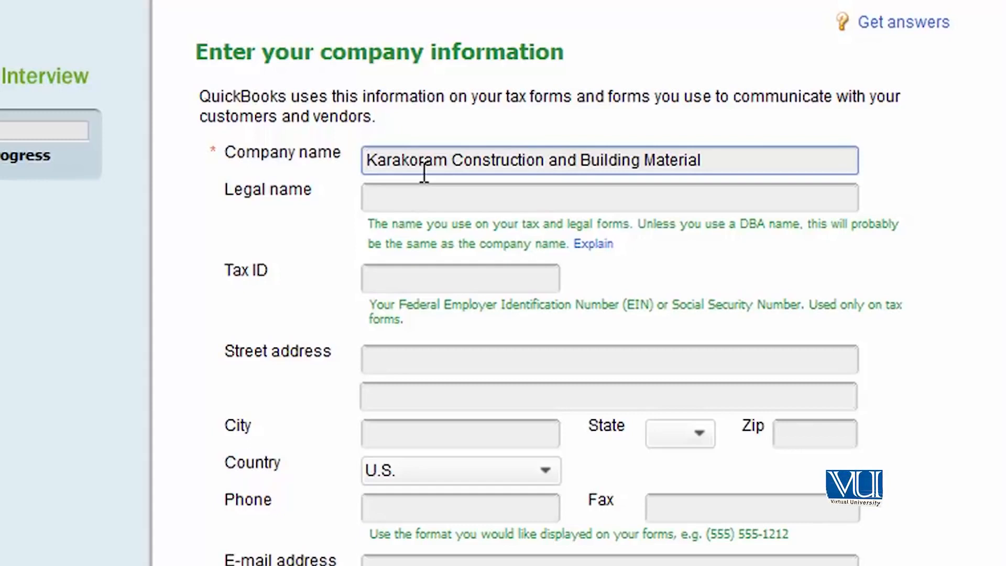
{"action": "key", "text": "shift+Right"}
{"action": "key", "text": "shift+Right"}
{"action": "key", "text": "shift+Right"}
{"action": "key", "text": "shift+Right"}
{"action": "key", "text": "shift+Right"}
{"action": "key", "text": "shift+Right"}
{"action": "key", "text": "shift+Right"}
{"action": "key", "text": "shift+Right"}
{"action": "key", "text": "shift+Right"}
{"action": "key", "text": "shift+Right"}
{"action": "key", "text": "shift+Right"}
{"action": "key", "text": "shift+Right"}
{"action": "key", "text": "shift+Right"}
{"action": "key", "text": "shift+Right"}
{"action": "key", "text": "shift+Right"}
{"action": "key", "text": "shift+Right"}
{"action": "key", "text": "shift+Right"}
{"action": "key", "text": "shift+Right"}
{"action": "key", "text": "shift+Right"}
{"action": "key", "text": "shift+Right"}
{"action": "key", "text": "shift+Right"}
{"action": "key", "text": "shift+Right"}
{"action": "key", "text": "ctrl+c"}
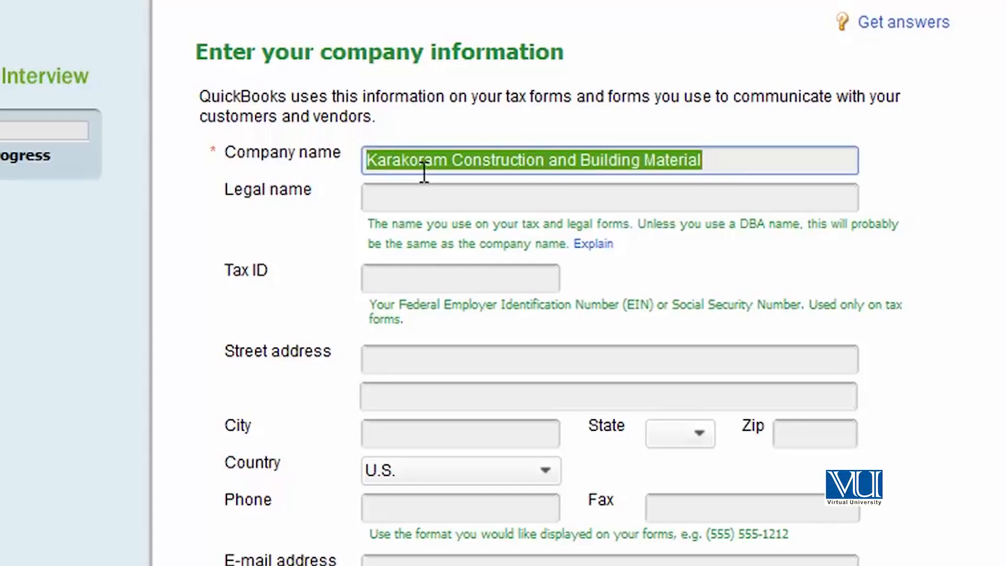
{"action": "left_click", "coordinate": [416, 199]}
{"action": "key", "text": "ctrl+v"}
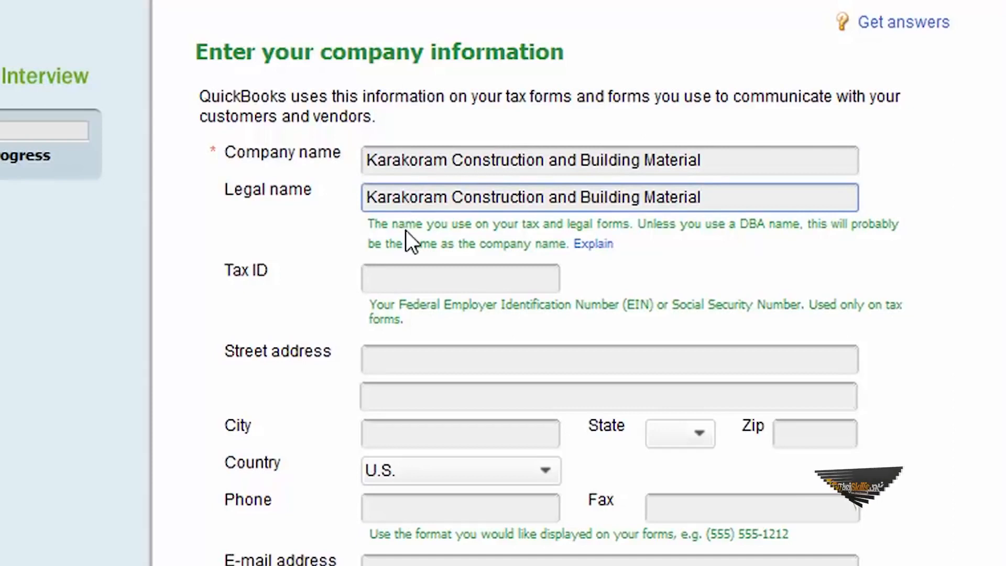
Step: Fill in the company's tax ID and its street address on the first address line
{"action": "left_click", "coordinate": [400, 278]}
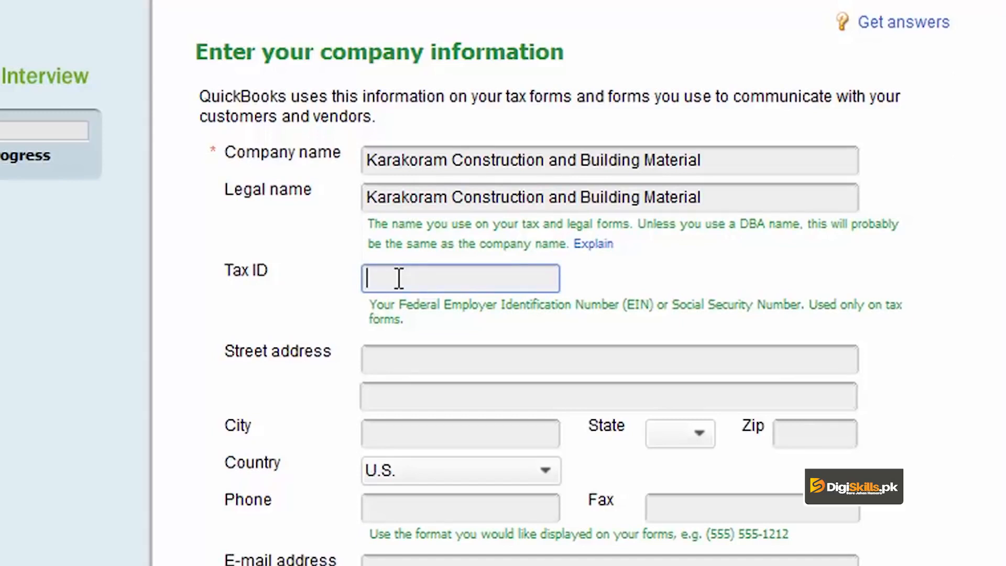
{"action": "type", "text": "123456789"}
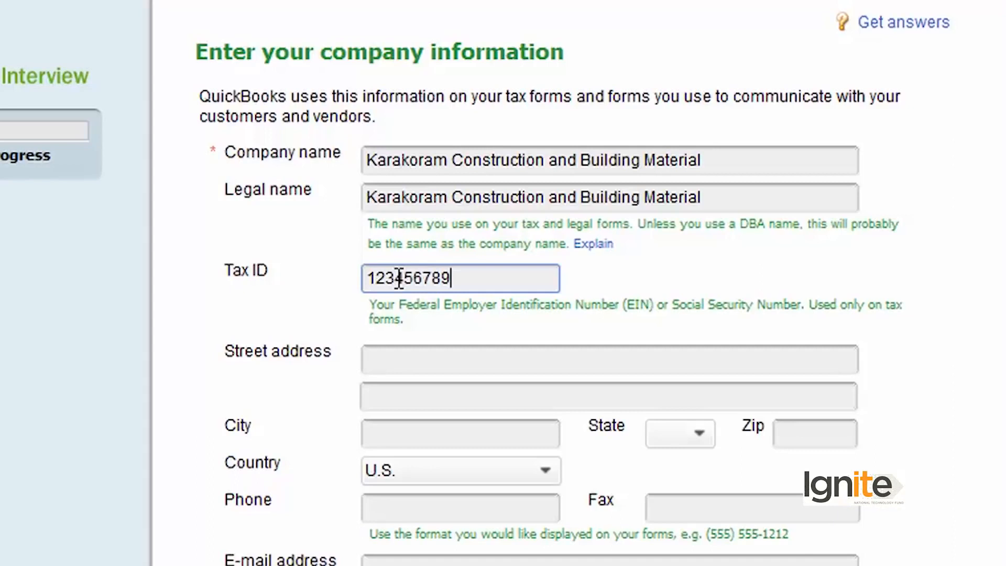
{"action": "left_click", "coordinate": [404, 371]}
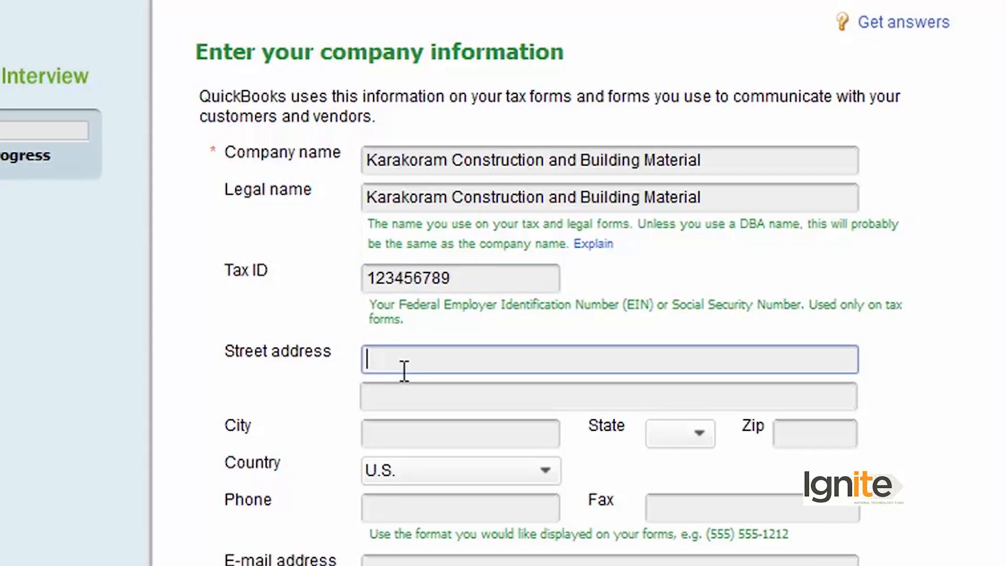
{"action": "type", "text": "123-"}
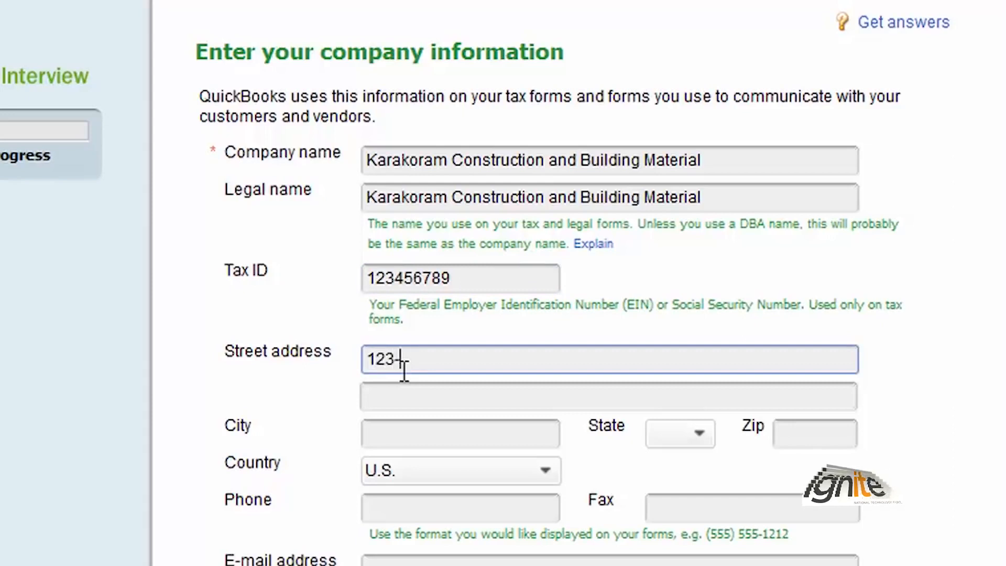
{"action": "type", "text": "C LahoreLahore"}
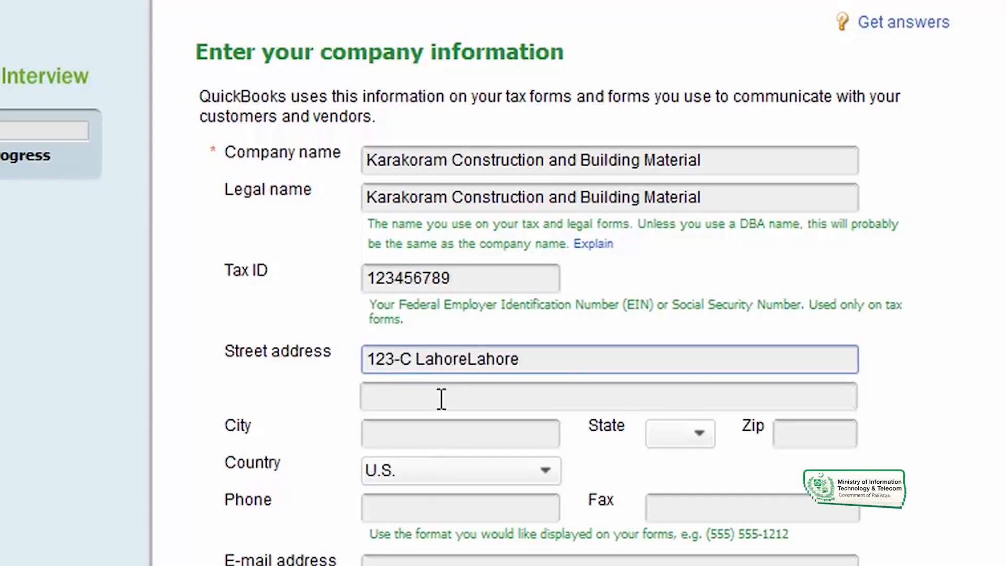
Step: Fill in the company's city and set the country to Other
{"action": "left_click", "coordinate": [427, 441]}
{"action": "type", "text": "Lahore"}
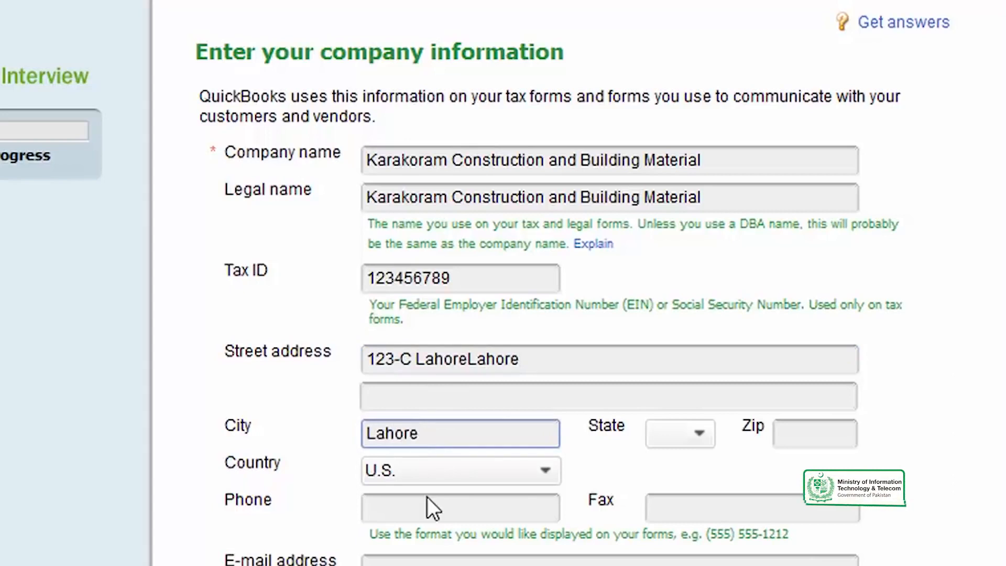
{"action": "left_click", "coordinate": [551, 474]}
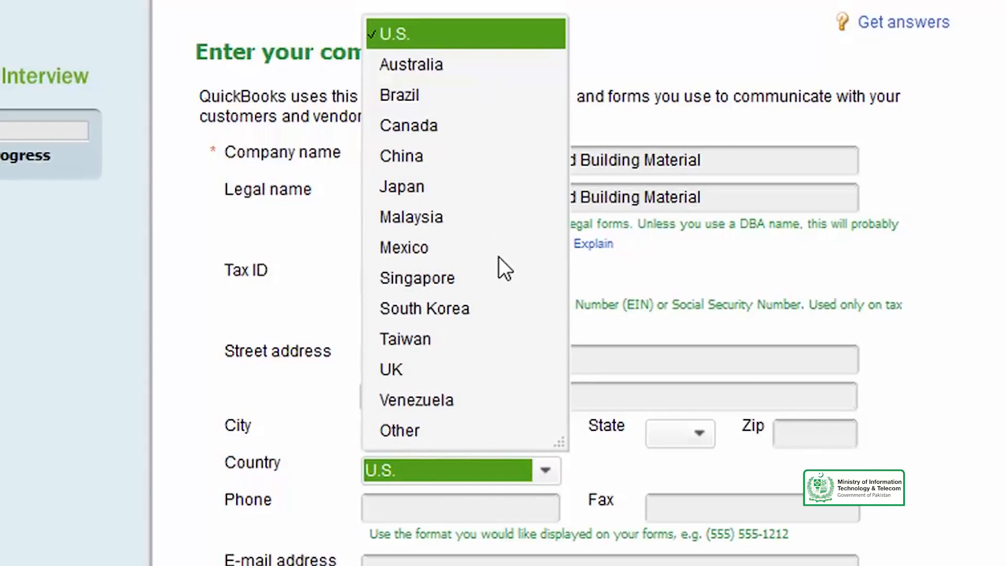
{"action": "left_click", "coordinate": [392, 431]}
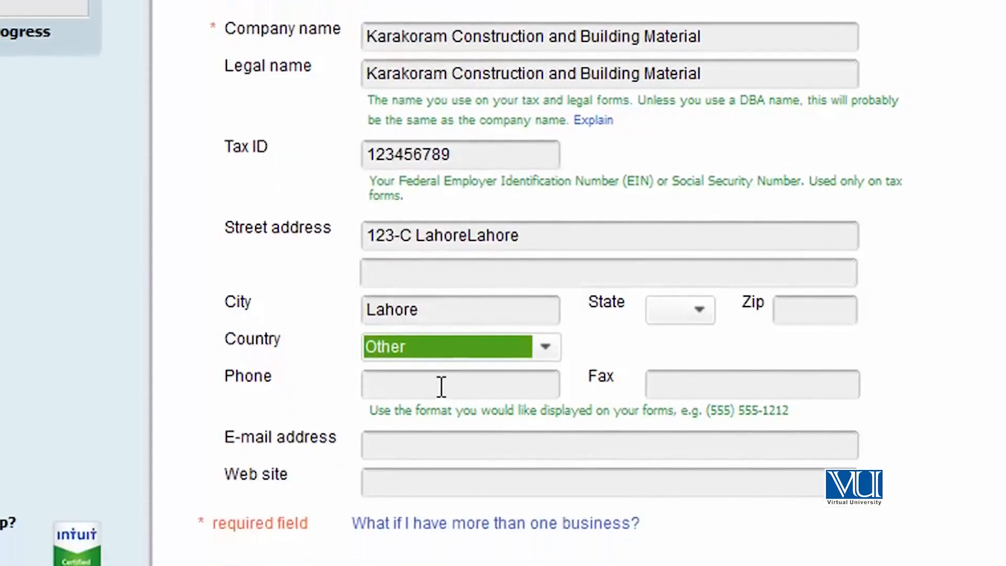
Step: Leave the phone, fax, e-mail and web site fields blank and proceed to the industry selection
{"action": "left_click", "coordinate": [441, 510]}
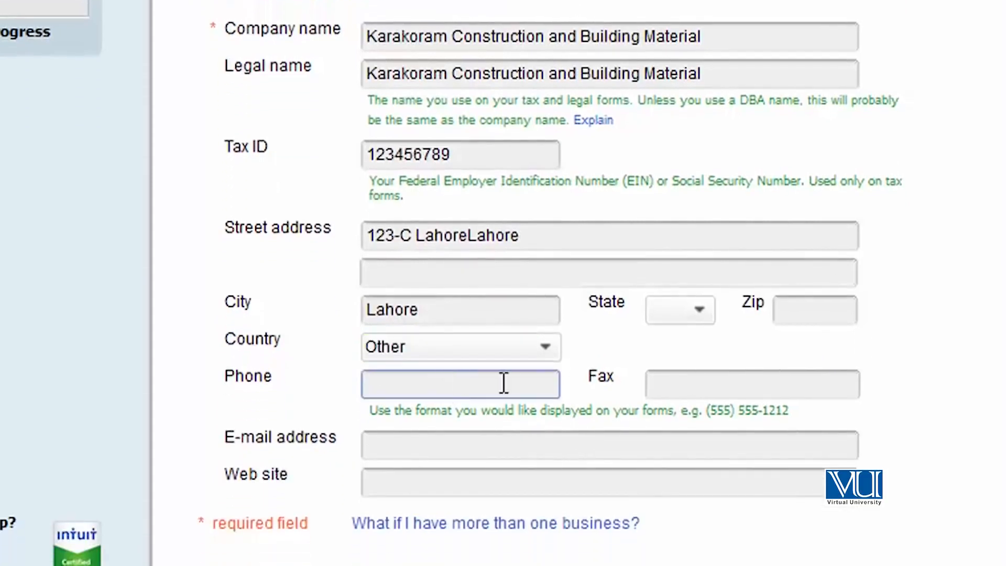
{"action": "left_click", "coordinate": [756, 383]}
{"action": "left_click", "coordinate": [474, 443]}
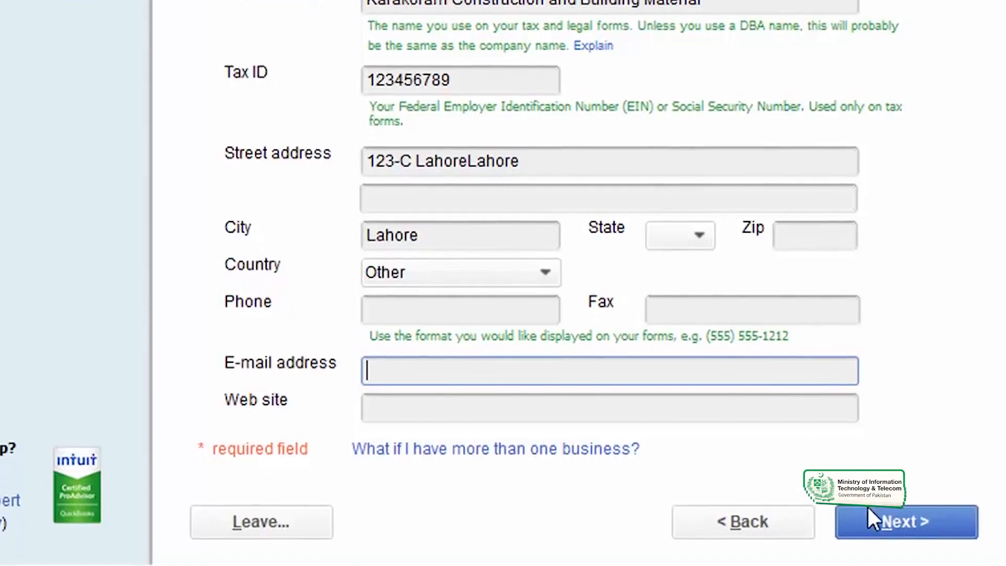
{"action": "left_click", "coordinate": [872, 533]}
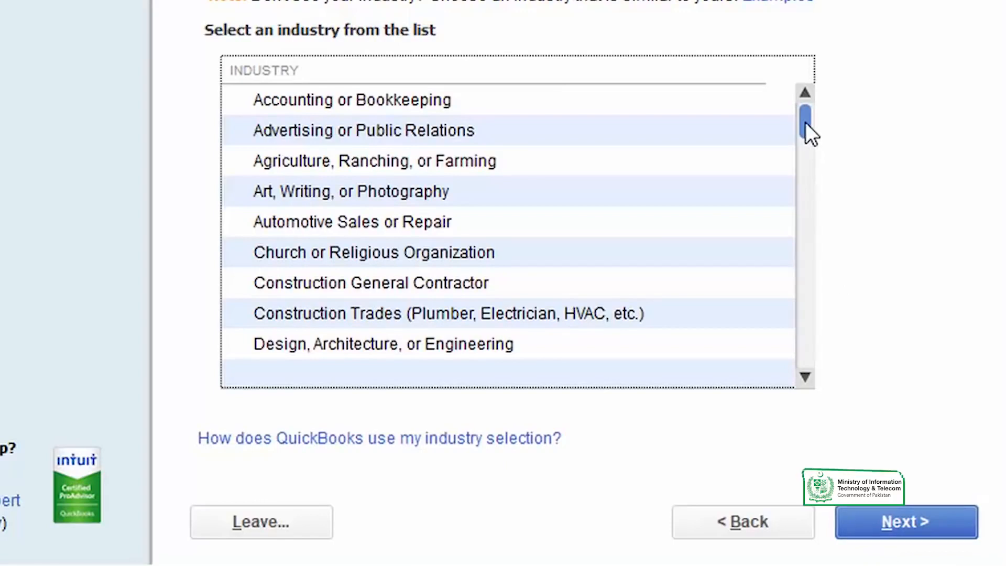
Step: Choose Construction General Contractor as the company's industry and continue the interview
{"action": "mouse_move", "coordinate": [806, 123]}
{"action": "left_mouse_down"}
{"action": "mouse_move", "coordinate": [800, 130]}
{"action": "mouse_move", "coordinate": [799, 116]}
{"action": "left_mouse_up"}
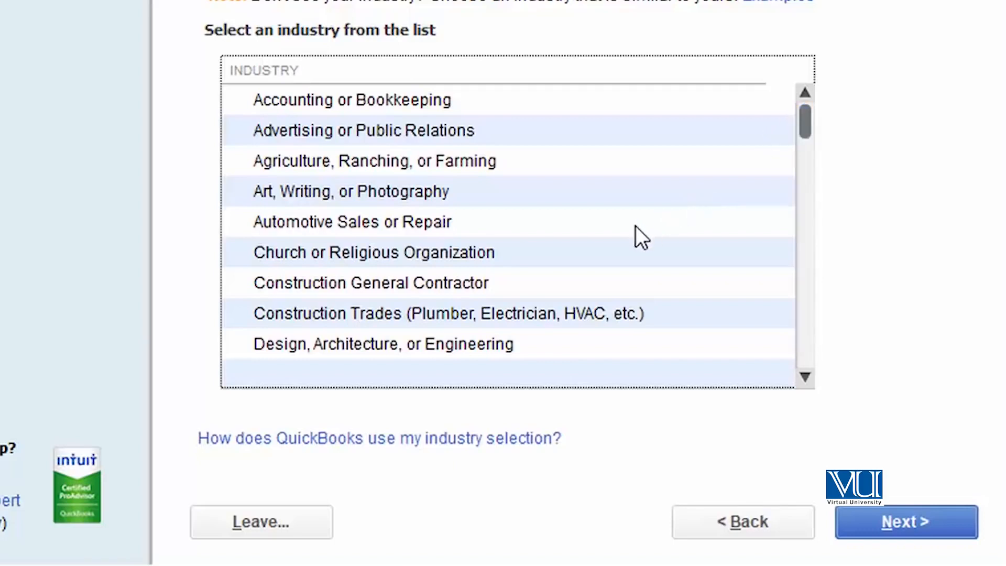
{"action": "left_click", "coordinate": [803, 375]}
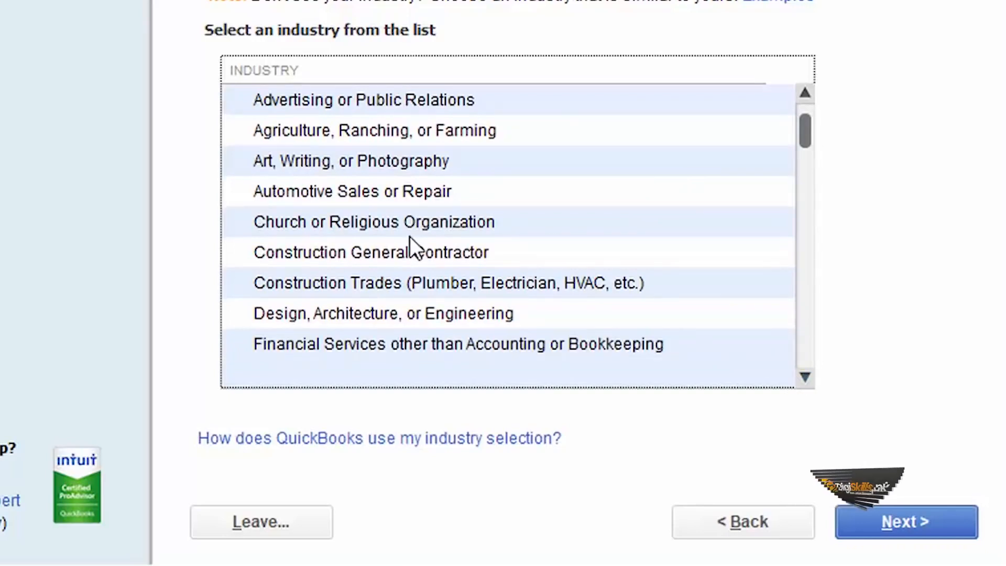
{"action": "left_click_drag", "start_coordinate": [808, 124], "coordinate": [808, 121]}
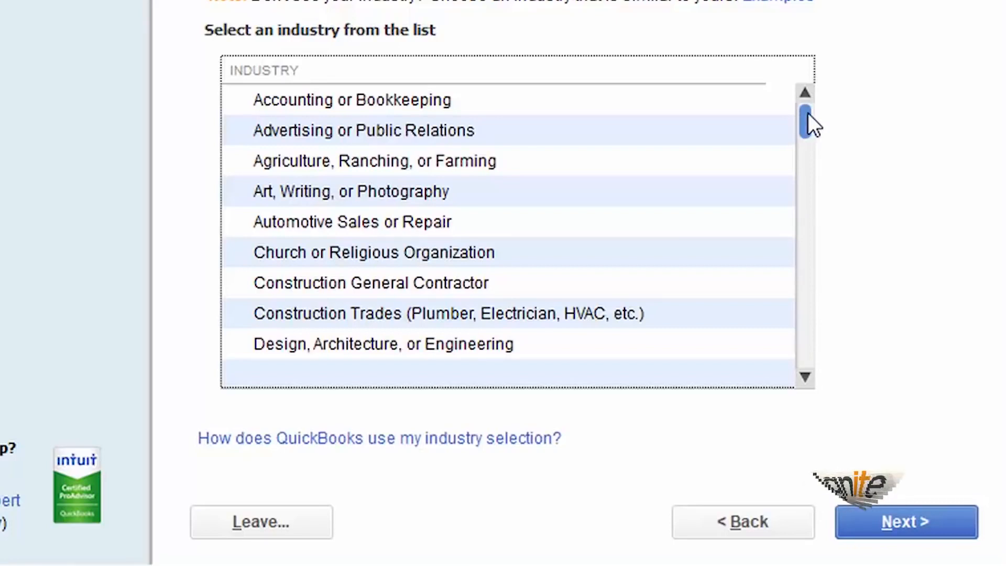
{"action": "left_click_drag", "start_coordinate": [808, 117], "coordinate": [798, 152]}
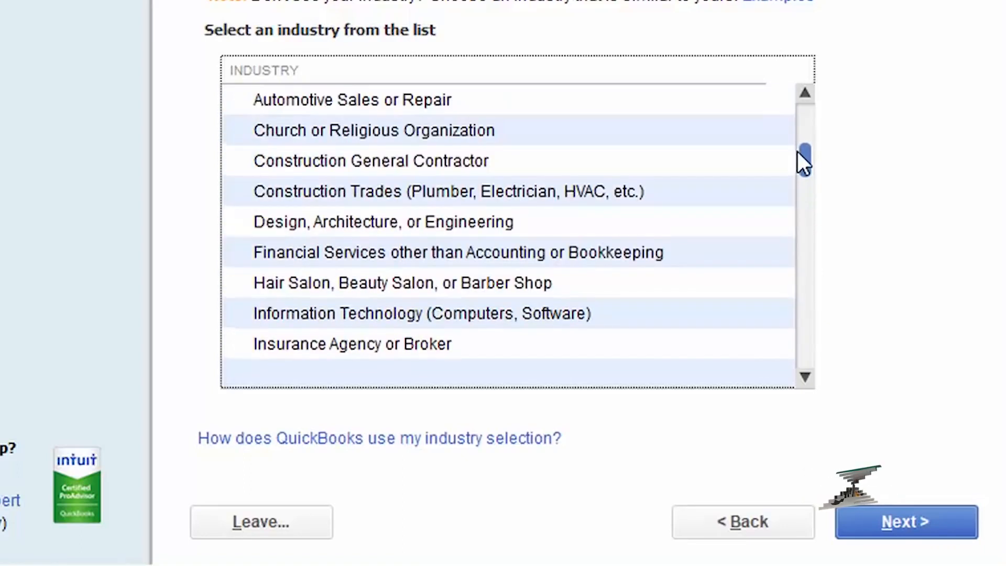
{"action": "left_click", "coordinate": [461, 164]}
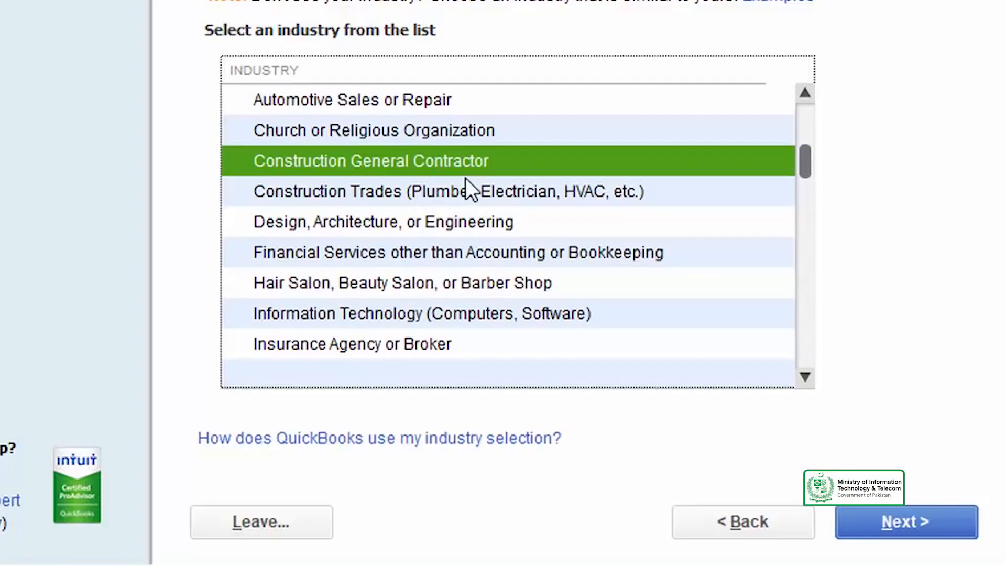
{"action": "left_click", "coordinate": [908, 527]}
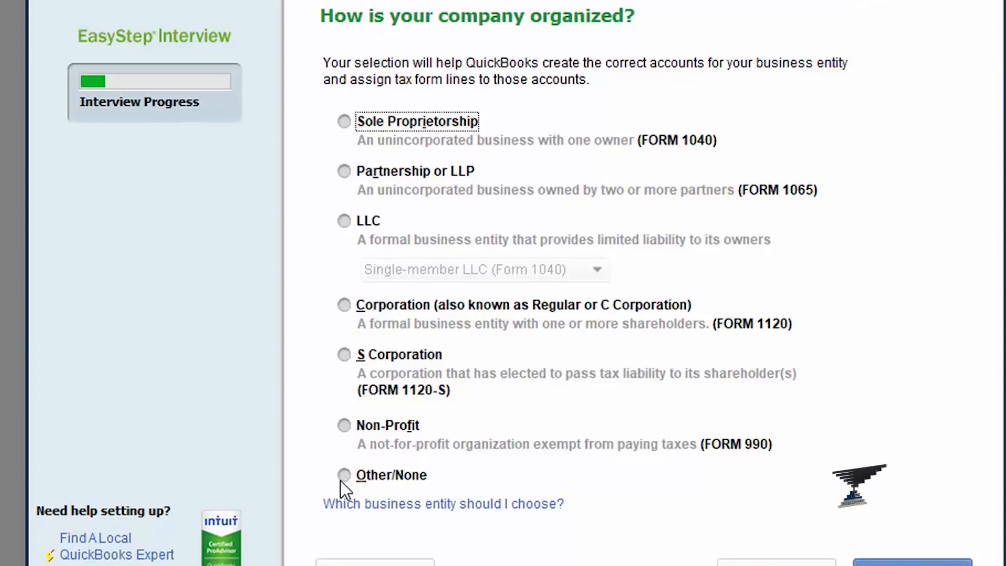
Step: Set the company's organization type to Sole Proprietorship and the start of its fiscal year to July
{"action": "left_click", "coordinate": [344, 121]}
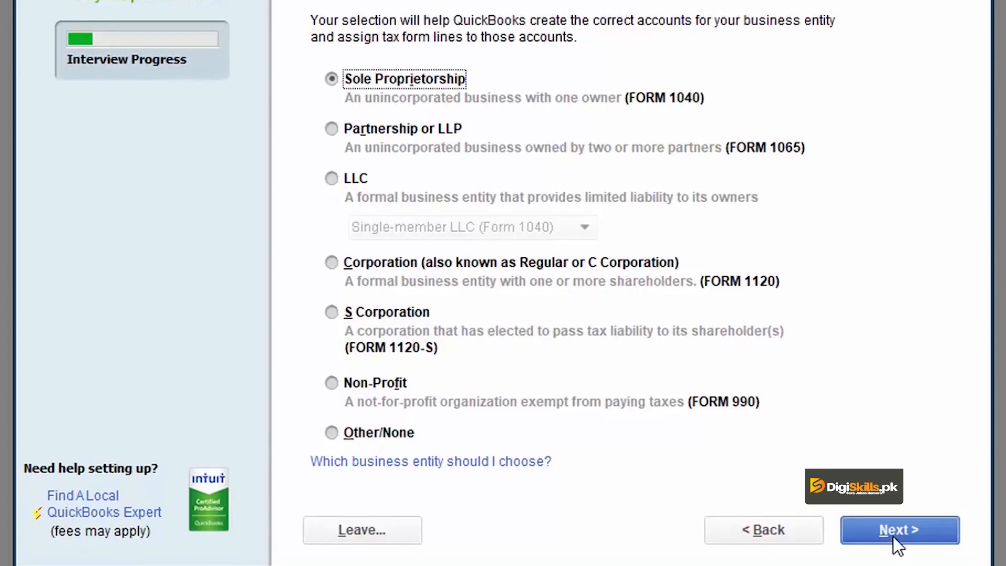
{"action": "left_click", "coordinate": [893, 536]}
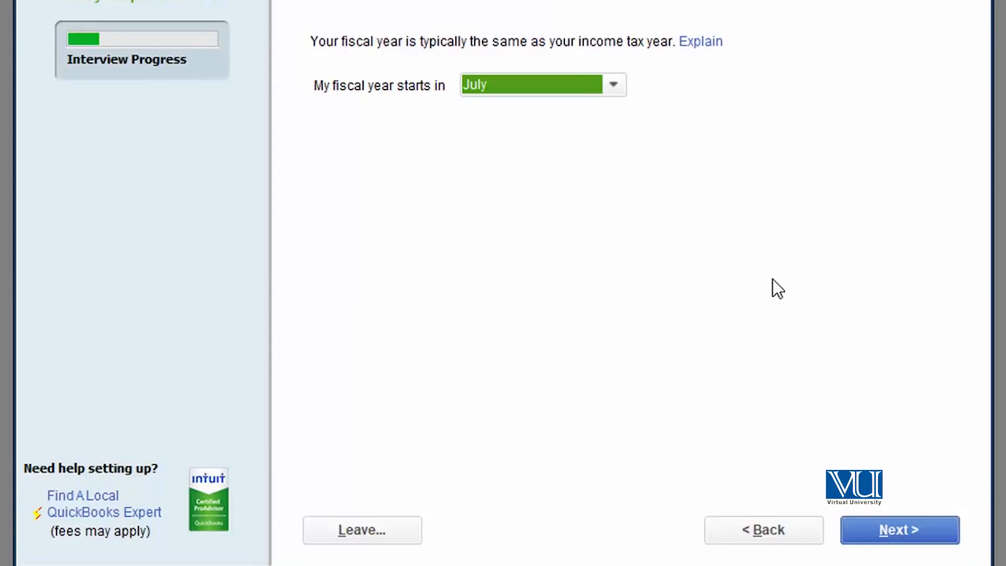
{"action": "left_click", "coordinate": [895, 522]}
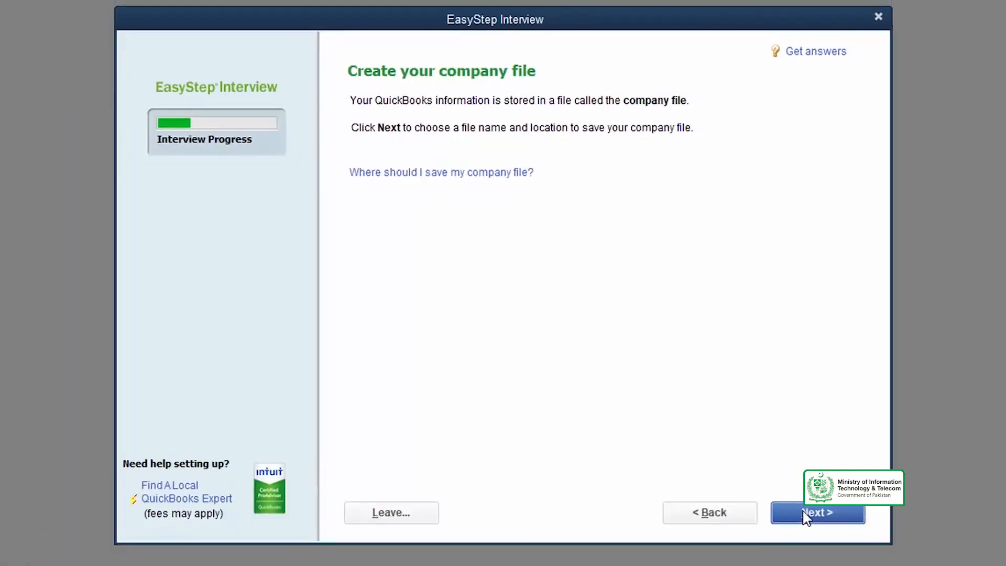
Step: Save the company file as Karakoram Construction and Building Material.QBW in the Company Files folder
{"action": "left_click", "coordinate": [806, 516]}
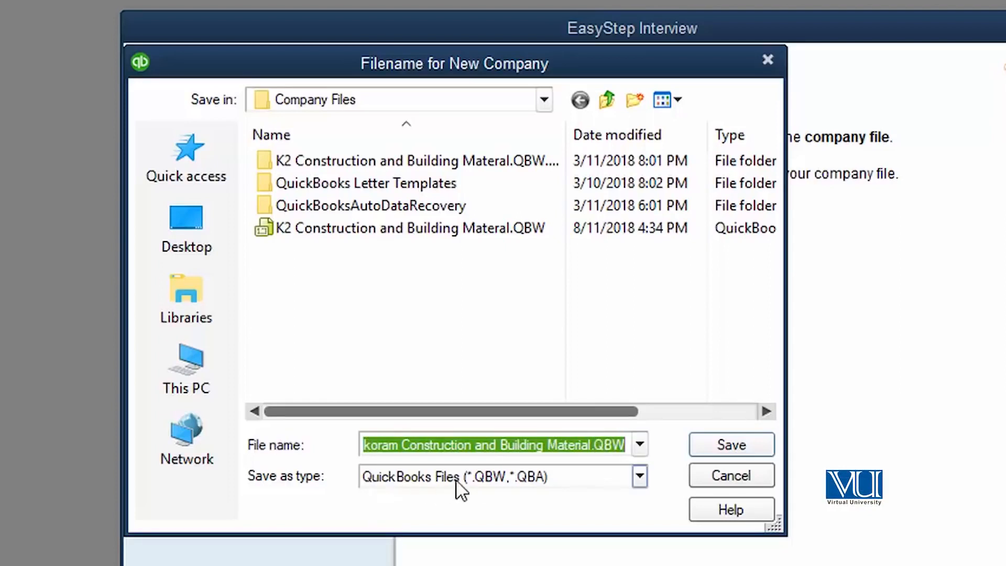
{"action": "left_click", "coordinate": [753, 446]}
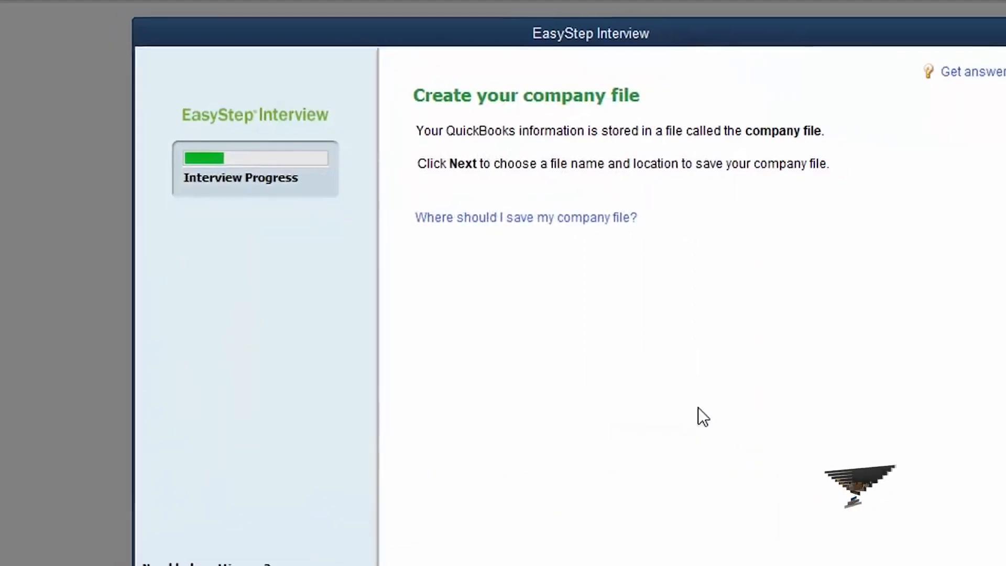